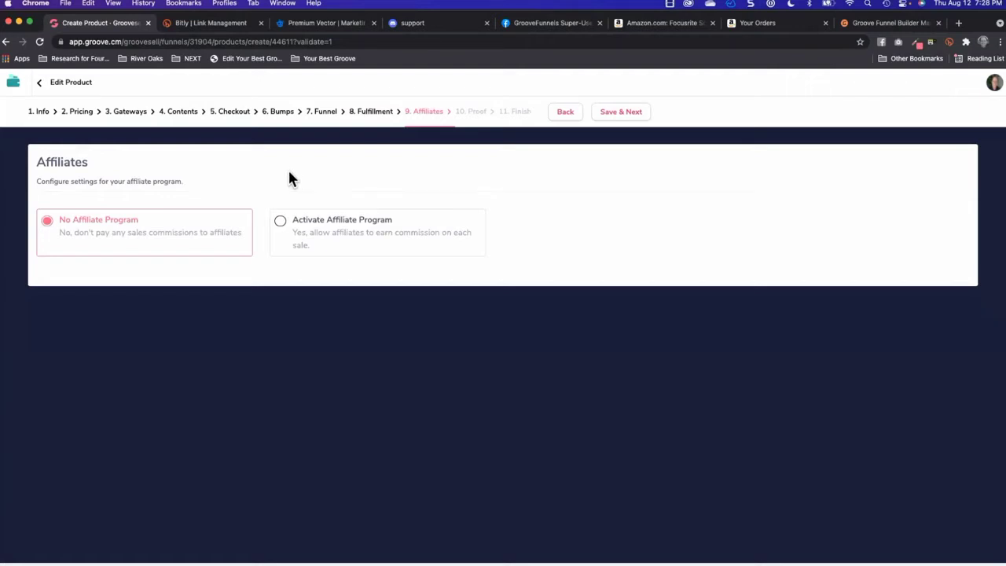
- Choose 'Activate Affiliate Program' on the product's Affiliates step
{"action": "left_click", "coordinate": [281, 222]}
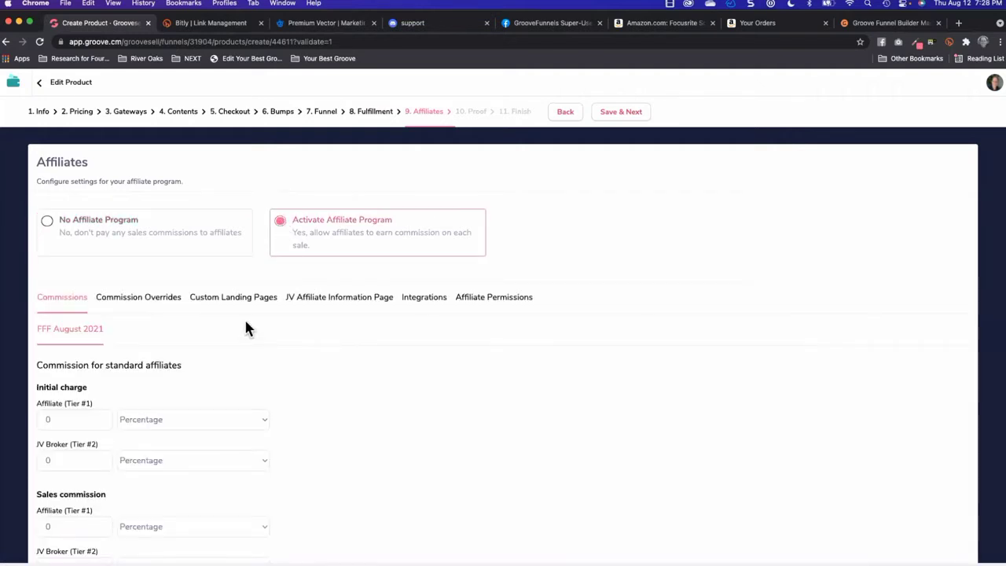
{"action": "scroll", "coordinate": [245, 322], "scroll_direction": "down", "scroll_amount": 1}
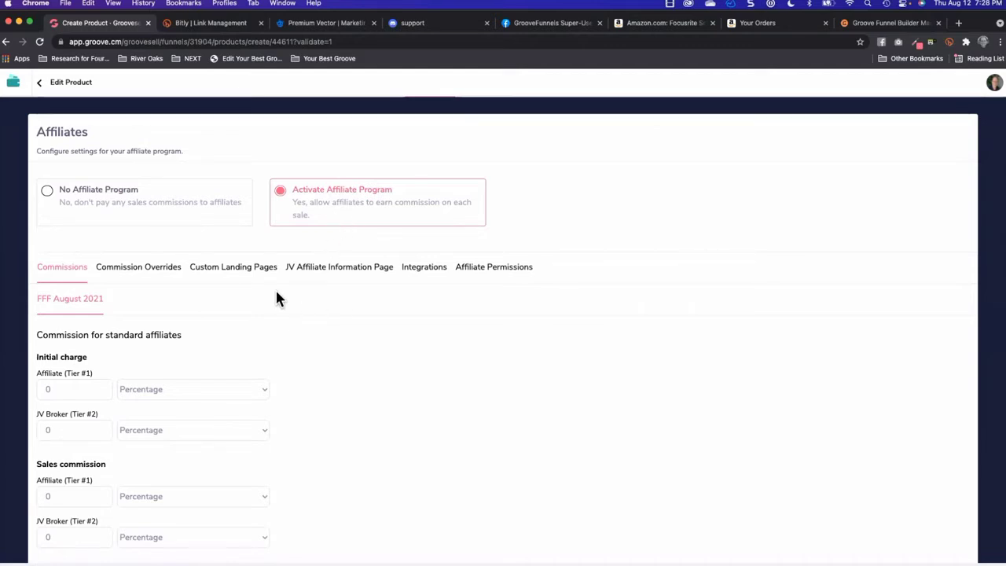
{"action": "scroll", "coordinate": [275, 297], "scroll_direction": "down", "scroll_amount": 1}
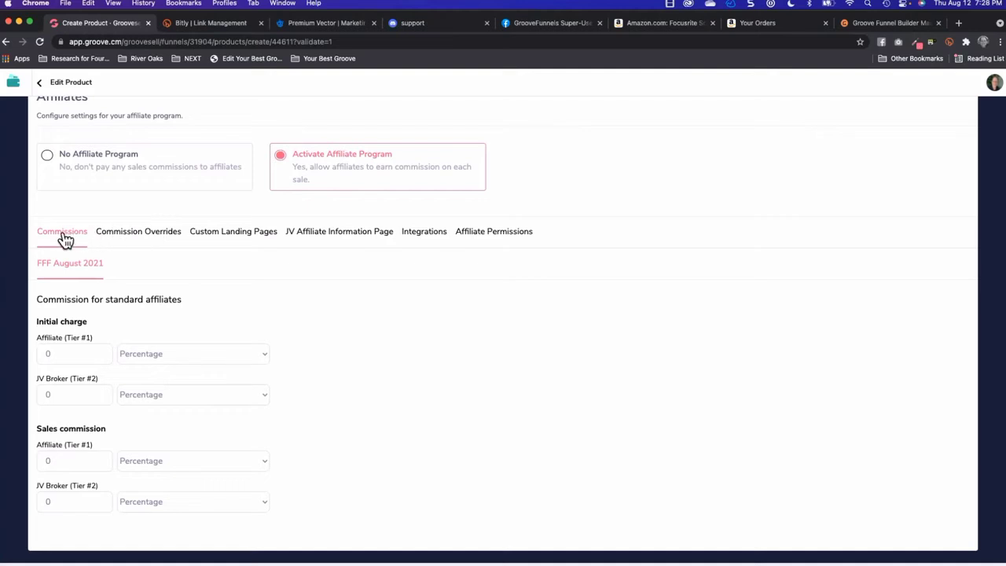
{"action": "left_click", "coordinate": [84, 355]}
- Enter initial-charge commissions of 40% for Affiliate (Tier #1) and 10% for JV Broker (Tier #2)
{"action": "left_click", "coordinate": [89, 355]}
{"action": "key", "text": "BackSpace"}
{"action": "type", "text": "40"}
{"action": "left_click", "coordinate": [65, 393]}
{"action": "key", "text": "BackSpace"}
{"action": "type", "text": "10"}
{"action": "scroll", "coordinate": [101, 422], "scroll_direction": "up", "scroll_amount": 2}
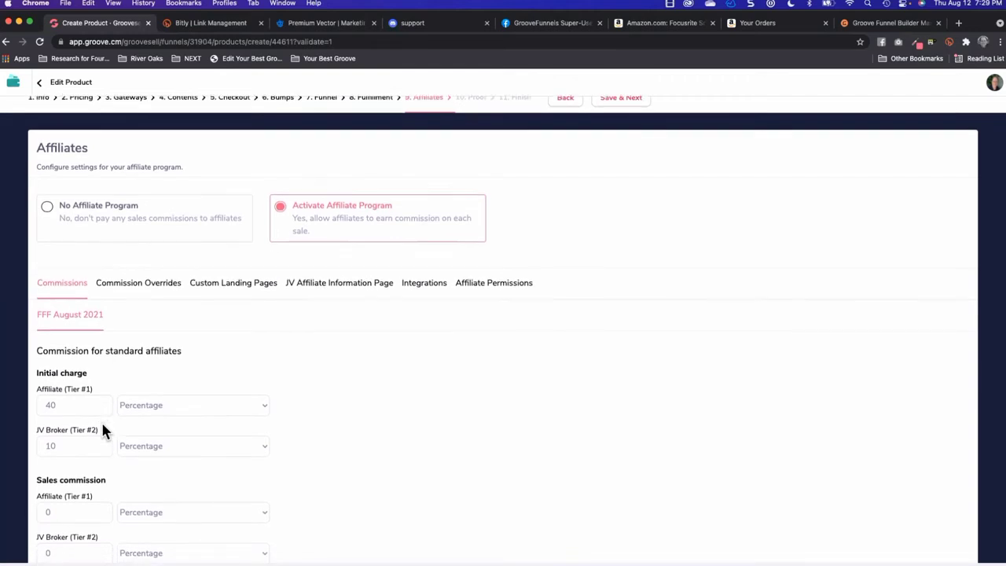
{"action": "scroll", "coordinate": [103, 424], "scroll_direction": "down", "scroll_amount": 2}
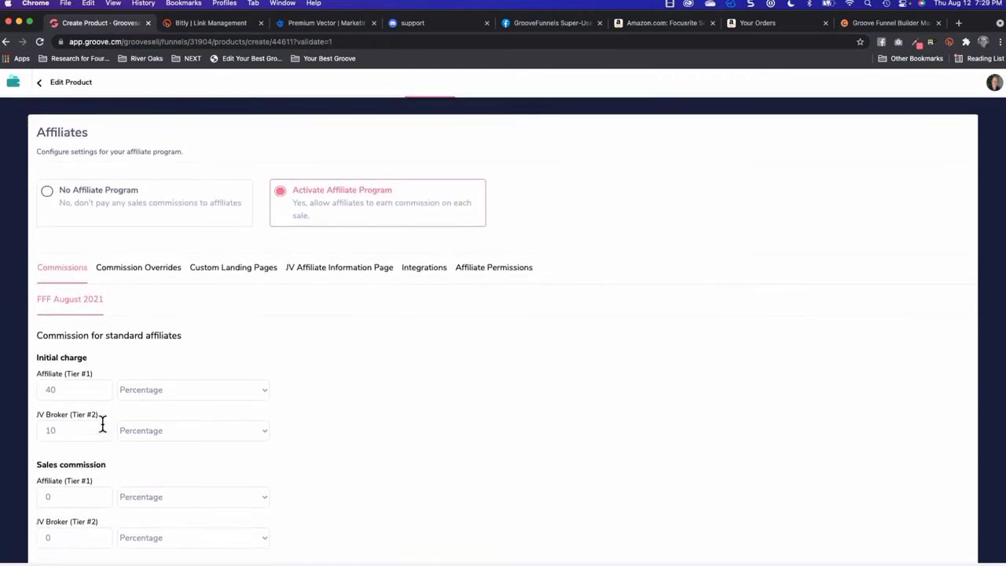
{"action": "scroll", "coordinate": [102, 426], "scroll_direction": "up", "scroll_amount": 2}
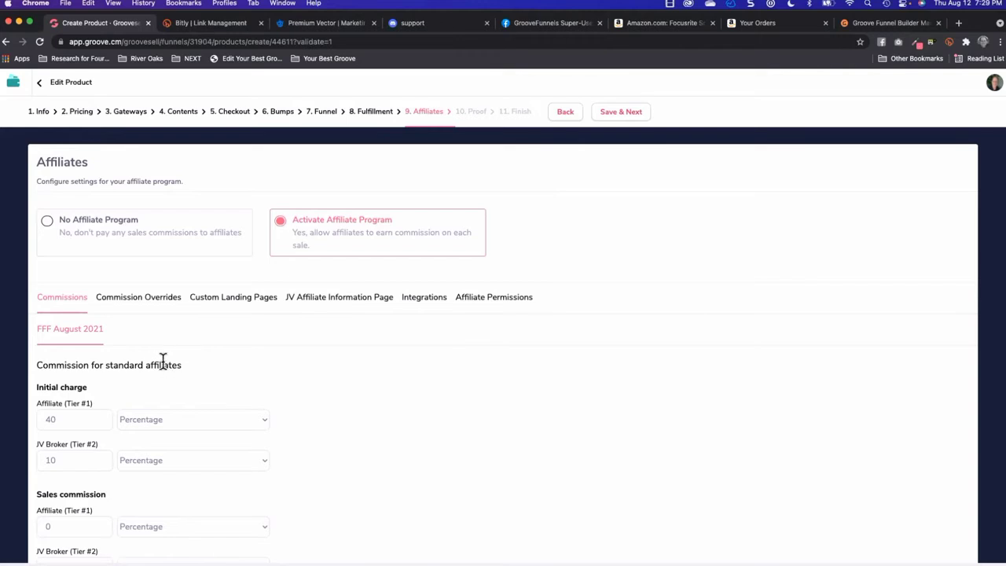
{"action": "left_click", "coordinate": [81, 112]}
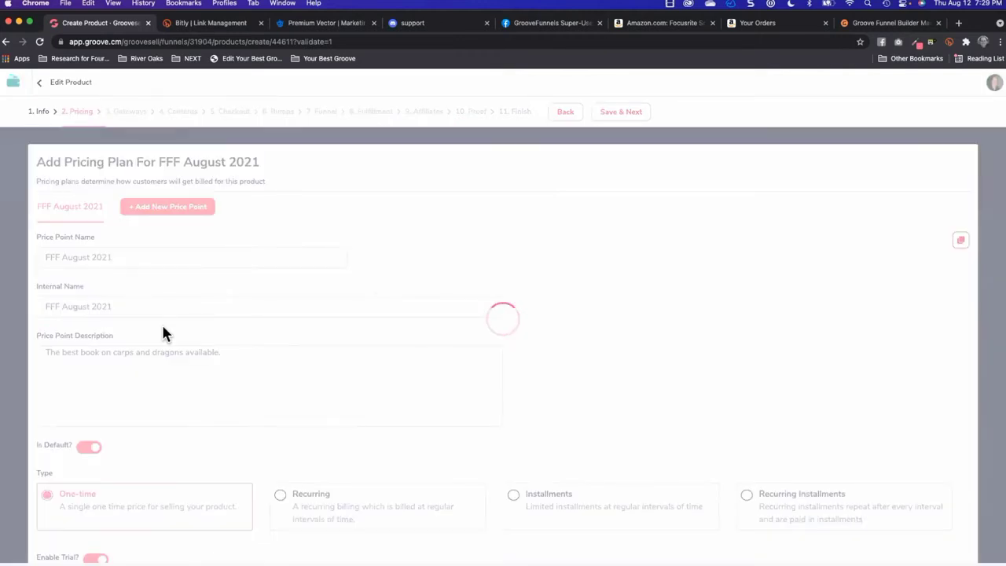
{"action": "scroll", "coordinate": [143, 372], "scroll_direction": "down", "scroll_amount": 3}
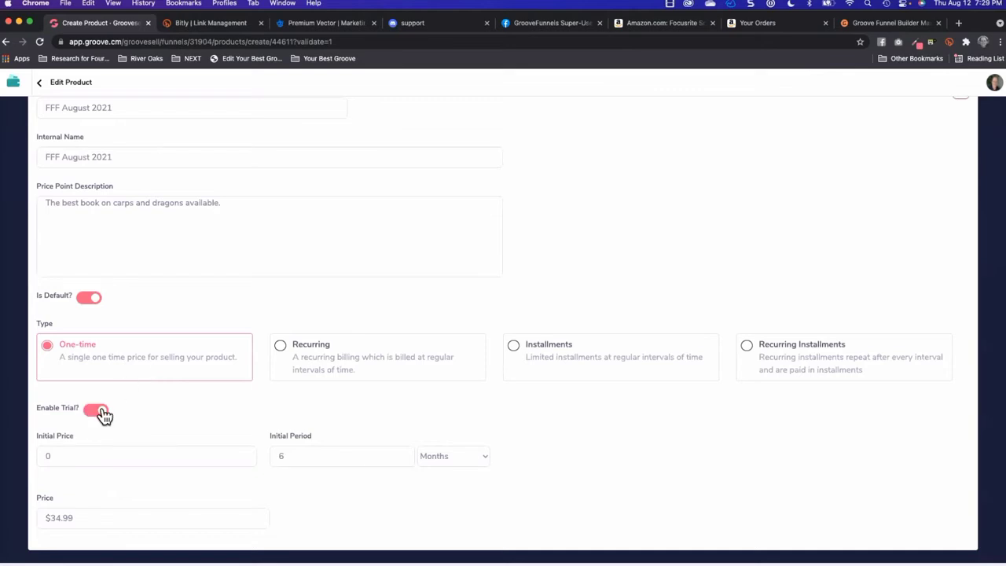
{"action": "scroll", "coordinate": [149, 310], "scroll_direction": "up", "scroll_amount": 3}
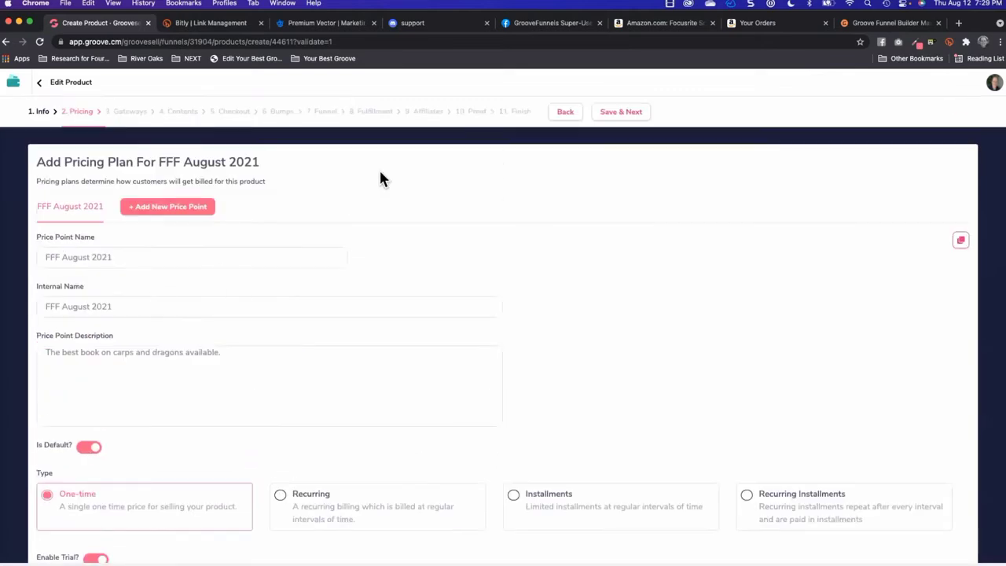
{"action": "left_click", "coordinate": [425, 115]}
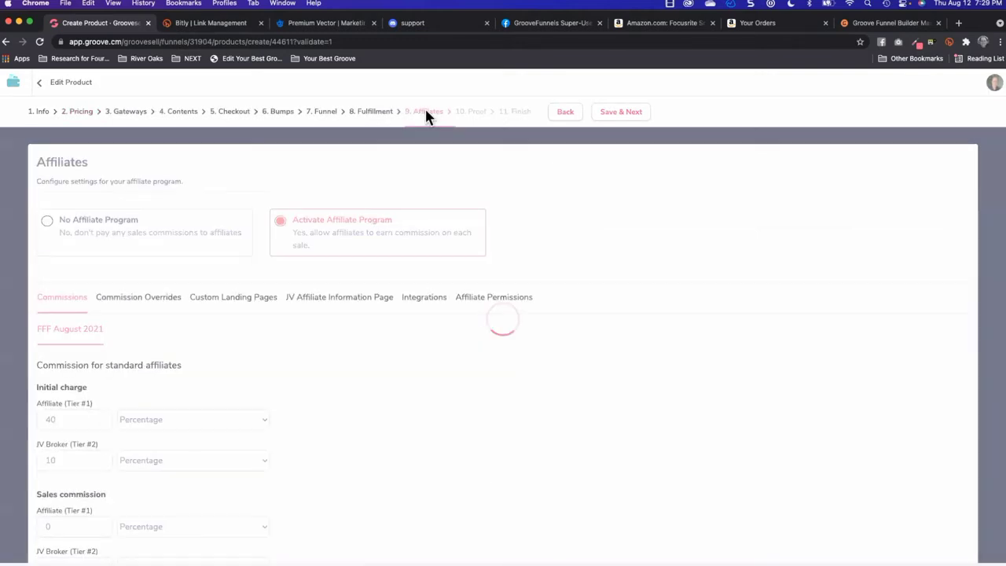
- Change the initial-charge Affiliate (Tier #1) commission to 100%
{"action": "scroll", "coordinate": [202, 330], "scroll_direction": "down", "scroll_amount": 2}
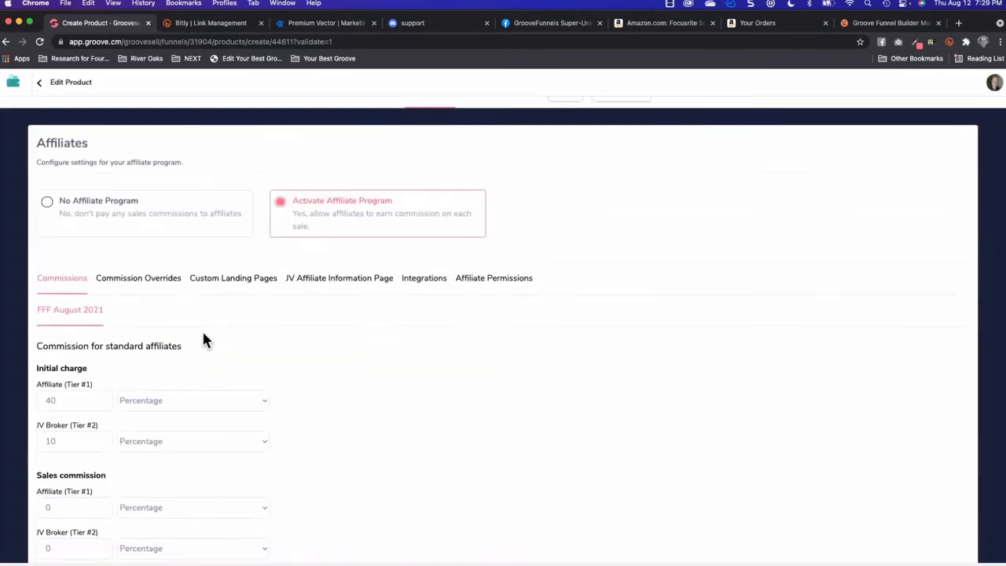
{"action": "scroll", "coordinate": [111, 443], "scroll_direction": "down", "scroll_amount": 1}
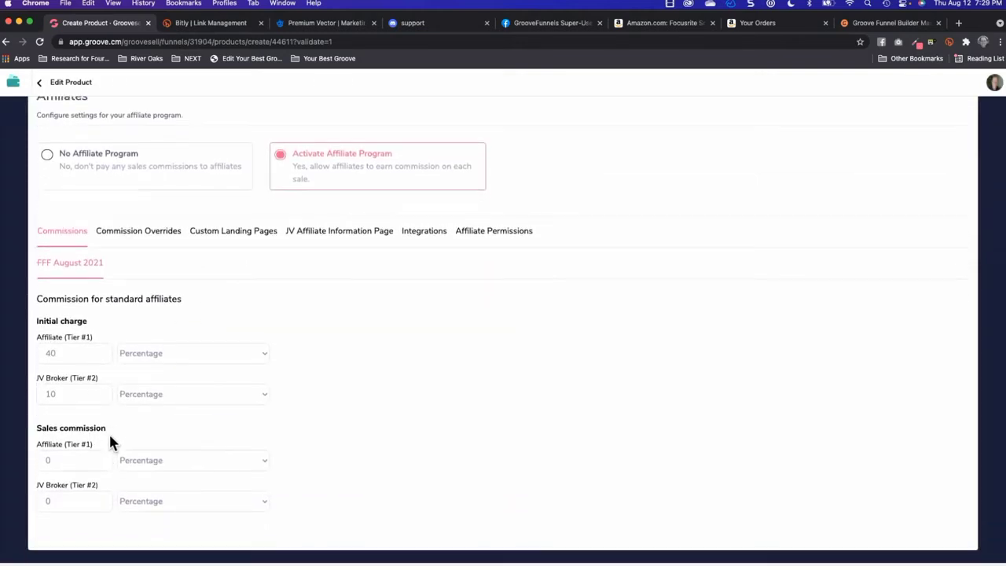
{"action": "left_click", "coordinate": [67, 354]}
{"action": "key", "text": "BackSpace"}
{"action": "key", "text": "BackSpace"}
{"action": "type", "text": "100"}
{"action": "left_click", "coordinate": [70, 395]}
- Set the Affiliate (Tier #1) sales commission to a Fixed Amount of 40
{"action": "left_click", "coordinate": [79, 460]}
{"action": "key", "text": "BackSpace"}
{"action": "left_click", "coordinate": [197, 460]}
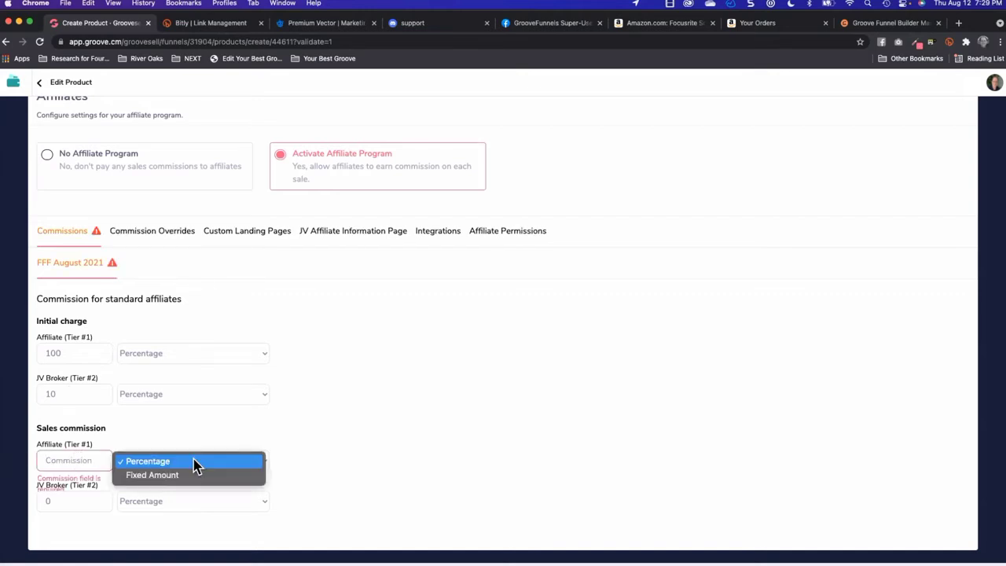
{"action": "left_click", "coordinate": [191, 475]}
{"action": "left_click", "coordinate": [79, 460]}
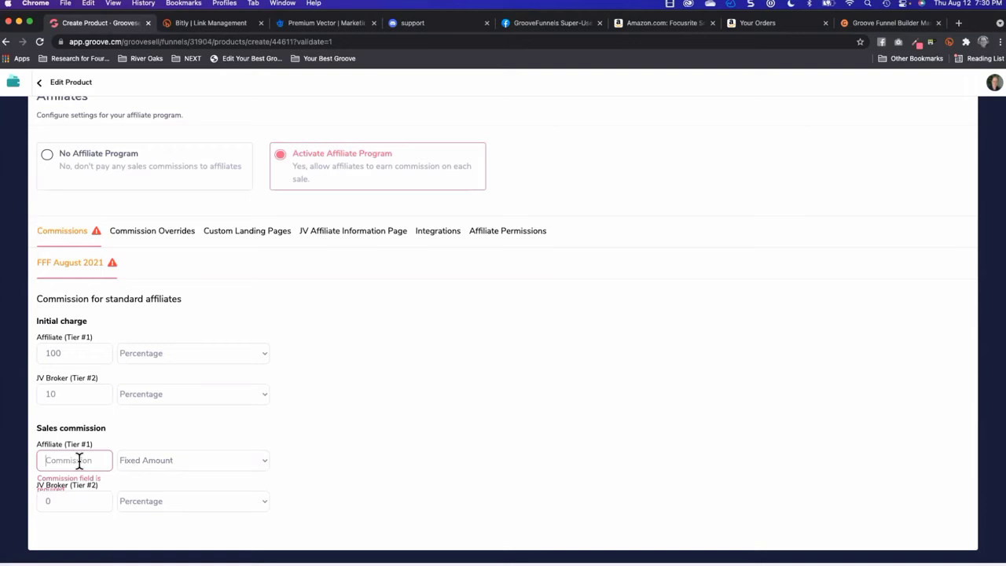
{"action": "type", "text": "40"}
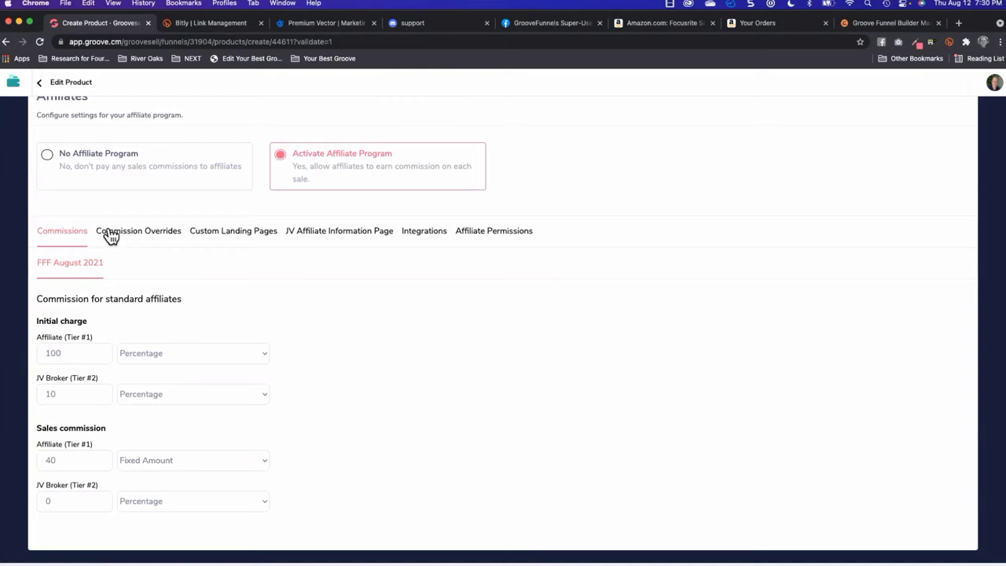
- Set initial-charge commissions to 10% for Affiliate (Tier #1) and 0 for JV Broker (Tier #2)
{"action": "double_click", "coordinate": [80, 354]}
{"action": "type", "text": "15"}
{"action": "key", "text": "BackSpace"}
{"action": "key", "text": "BackSpace"}
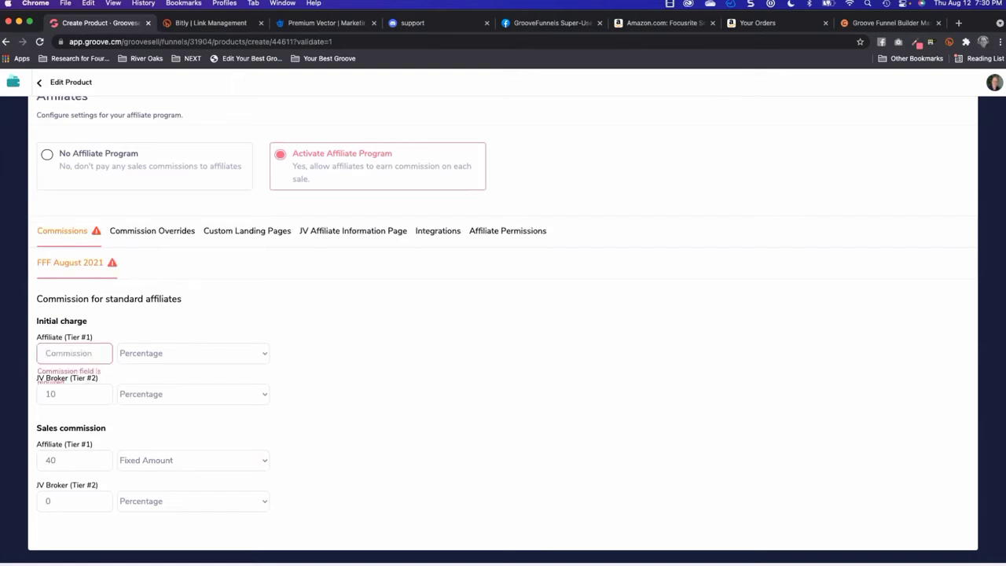
{"action": "type", "text": "10"}
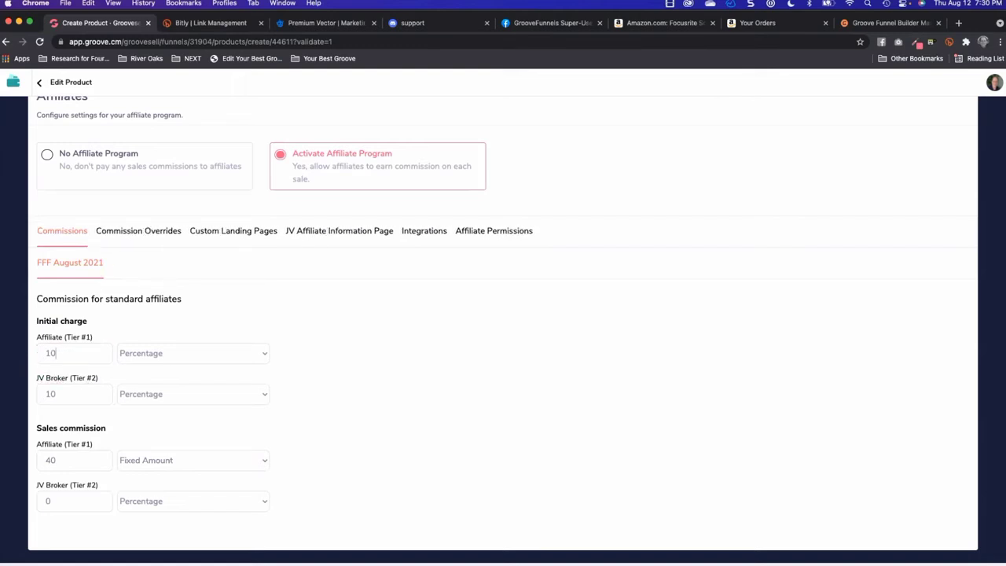
{"action": "double_click", "coordinate": [79, 397]}
{"action": "type", "text": "0"}
{"action": "left_click", "coordinate": [78, 356]}
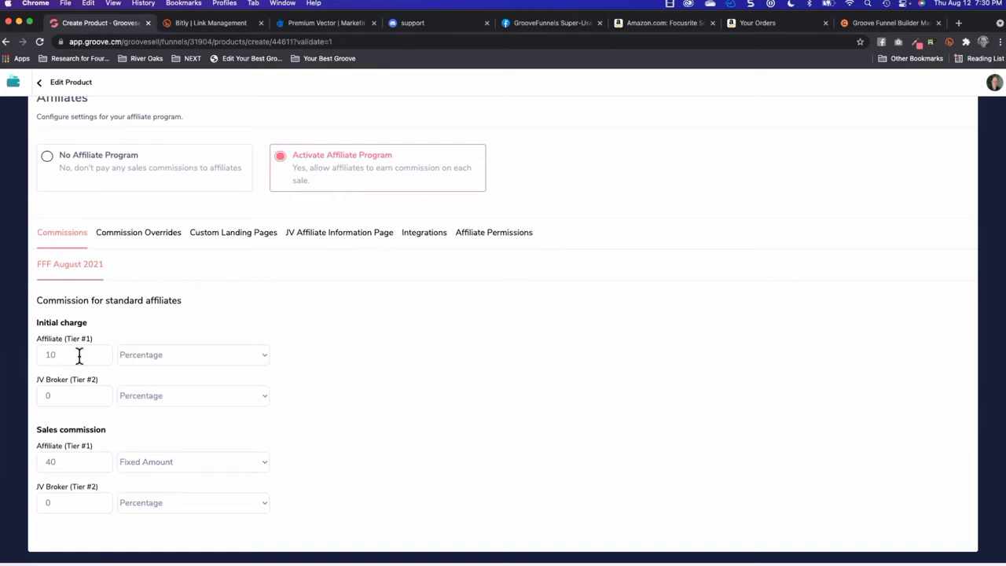
{"action": "key", "text": "BackSpace"}
{"action": "type", "text": "5"}
{"action": "key", "text": "BackSpace"}
{"action": "key", "text": "BackSpace"}
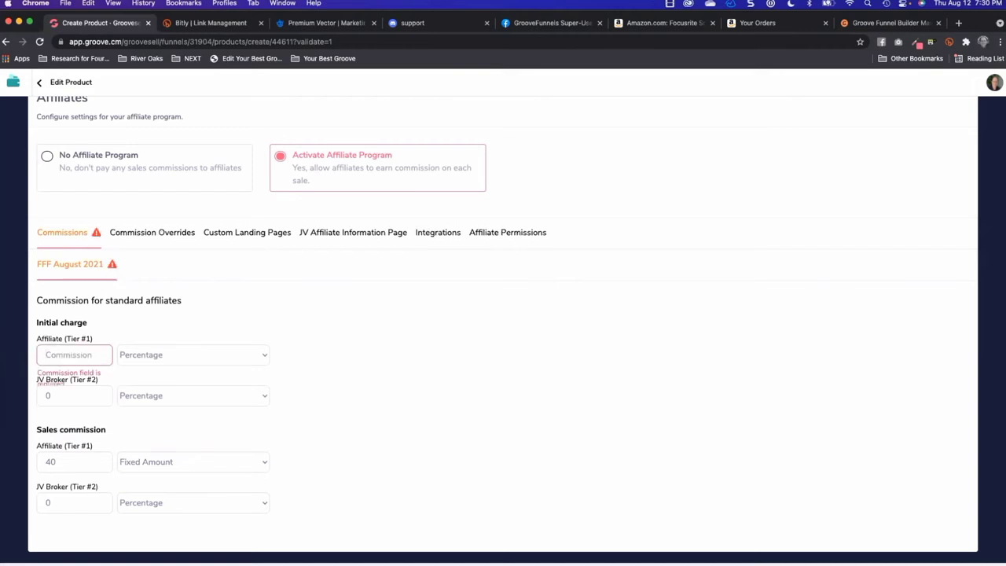
{"action": "type", "text": "10"}
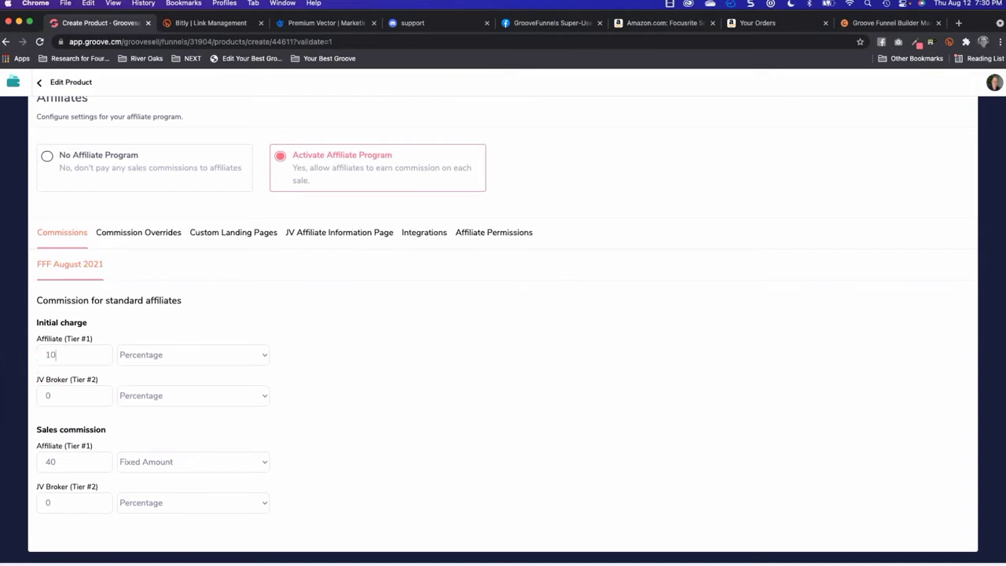
- Add a new commission override named 'G4G Members' with a 15% Tier #1 initial charge
{"action": "left_click", "coordinate": [140, 239]}
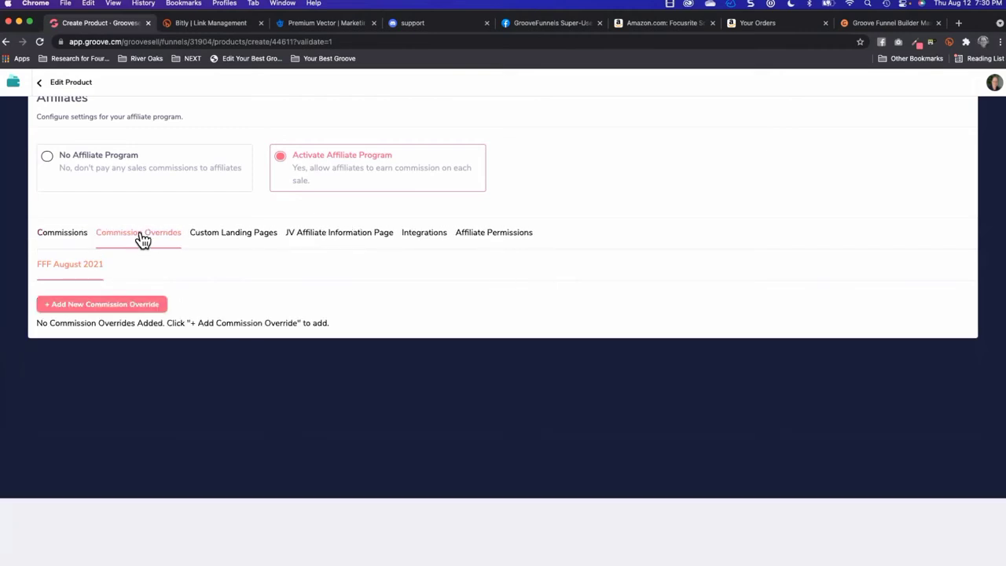
{"action": "left_click", "coordinate": [100, 305]}
{"action": "scroll", "coordinate": [119, 349], "scroll_direction": "down", "scroll_amount": 3}
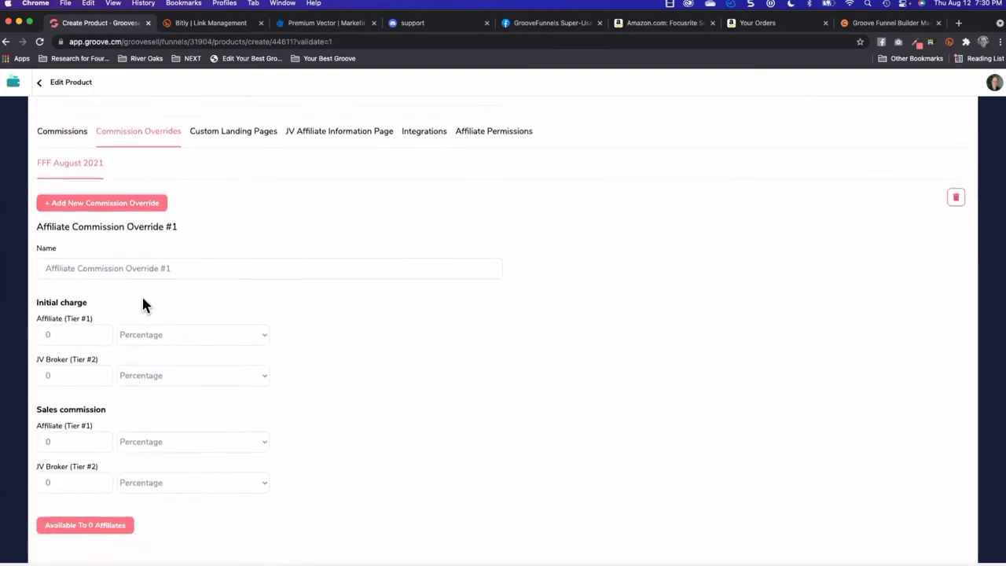
{"action": "triple_click", "coordinate": [181, 258]}
{"action": "type", "text": "G4"}
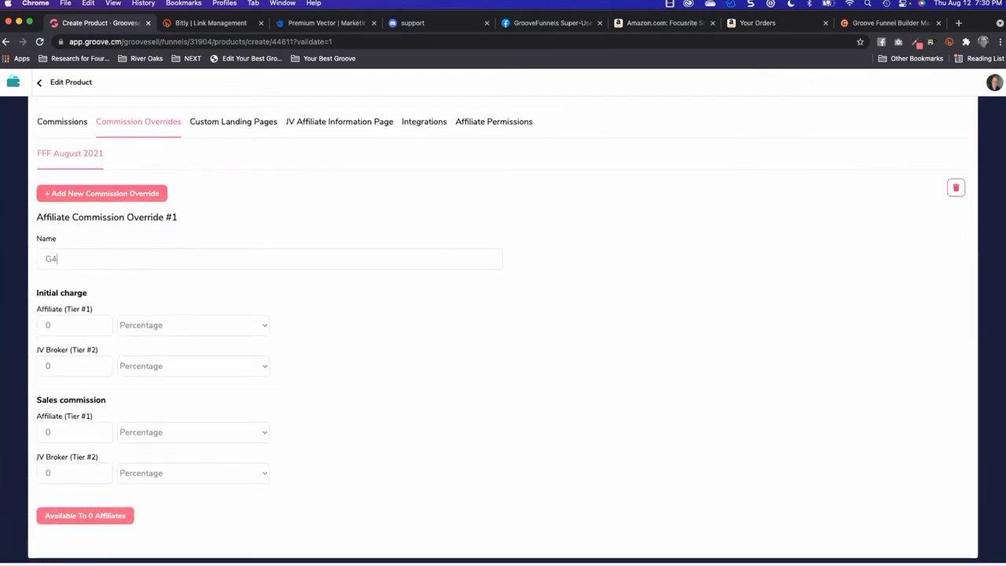
{"action": "type", "text": "G Members"}
{"action": "key", "text": "Tab"}
{"action": "type", "text": "15"}
{"action": "scroll", "coordinate": [160, 267], "scroll_direction": "down", "scroll_amount": 1}
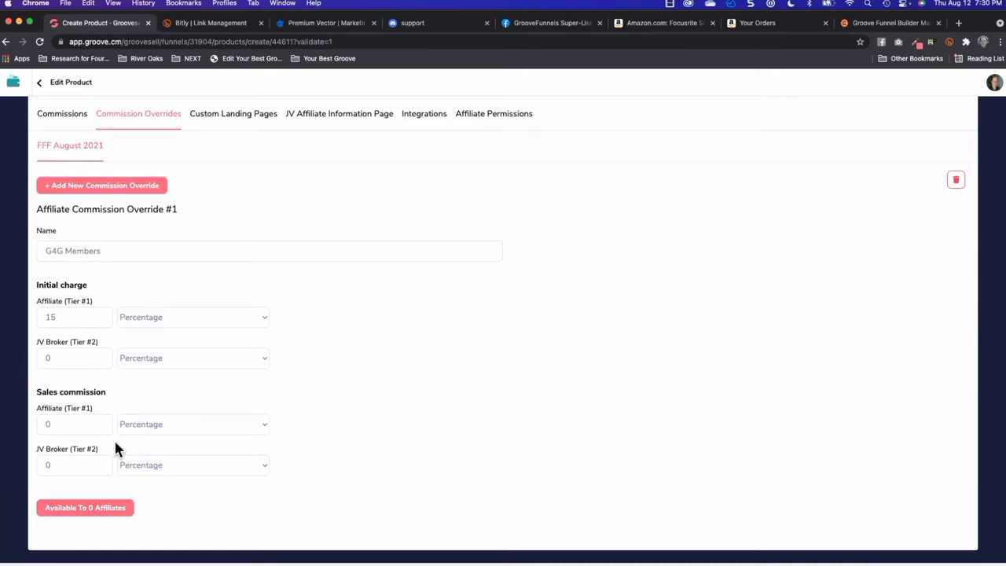
{"action": "scroll", "coordinate": [166, 299], "scroll_direction": "up", "scroll_amount": 1}
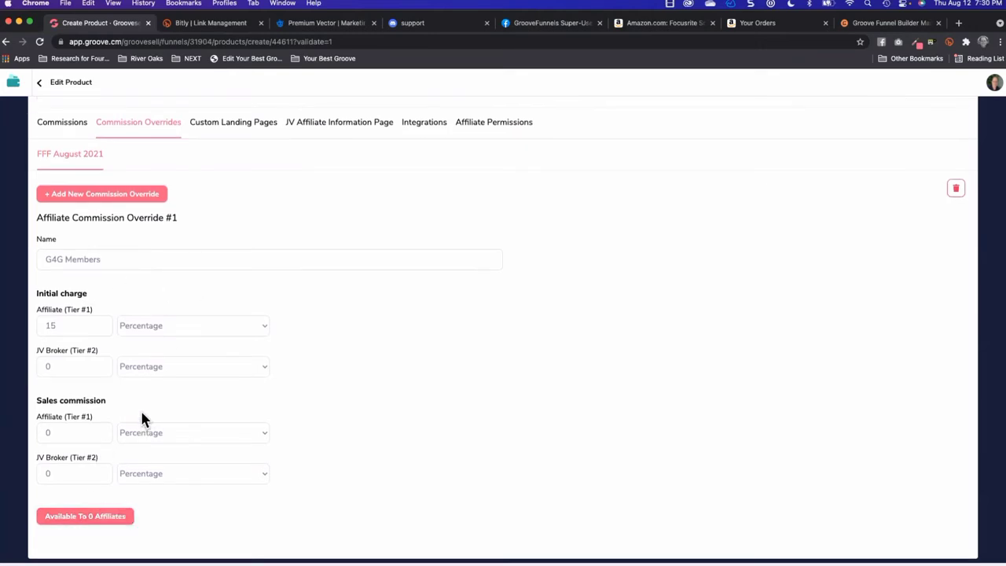
- Rename the override to 'Super Affiliates' and set its Tier #1 initial charge to 50%
{"action": "triple_click", "coordinate": [120, 259]}
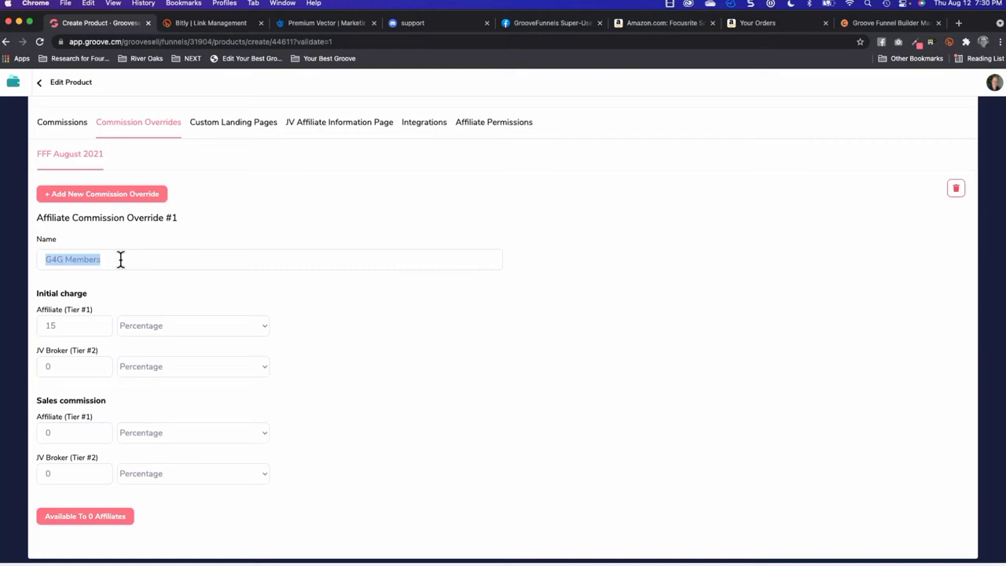
{"action": "type", "text": "Sup"}
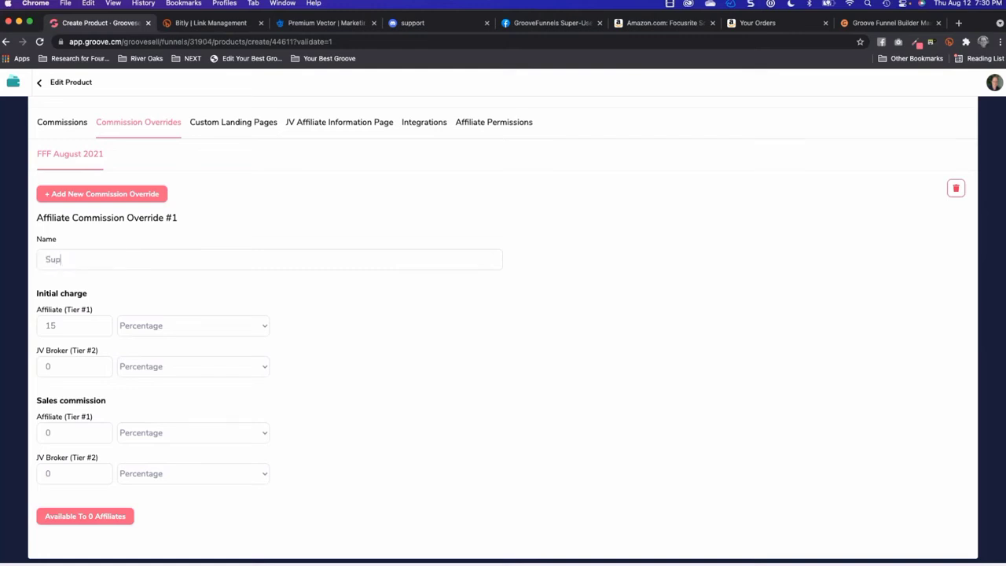
{"action": "type", "text": "er Affiliates"}
{"action": "key", "text": "Tab"}
{"action": "type", "text": "50"}
{"action": "scroll", "coordinate": [134, 345], "scroll_direction": "down", "scroll_amount": 1}
{"action": "left_click", "coordinate": [89, 508]}
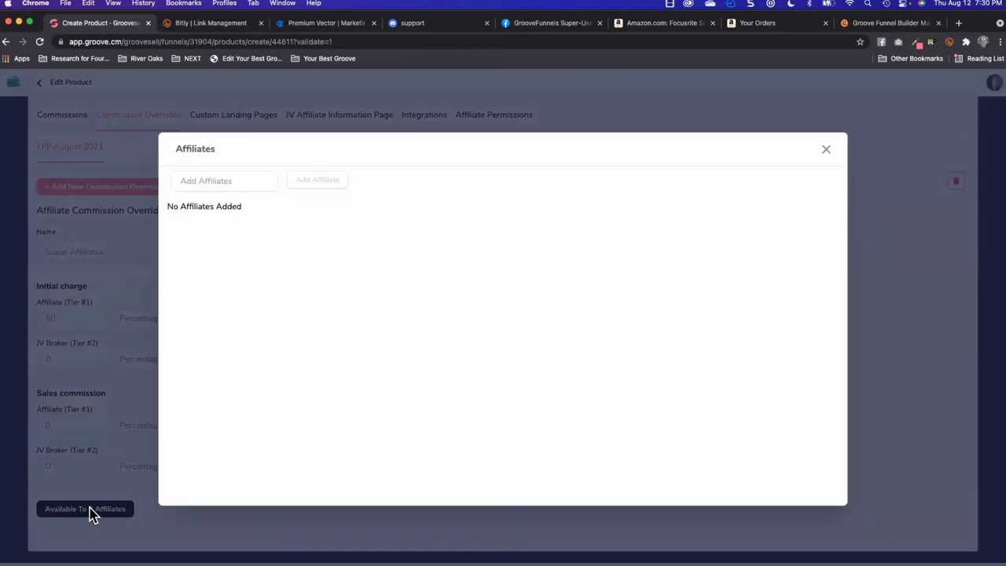
{"action": "left_click", "coordinate": [212, 181]}
{"action": "type", "text": "JoAnn"}
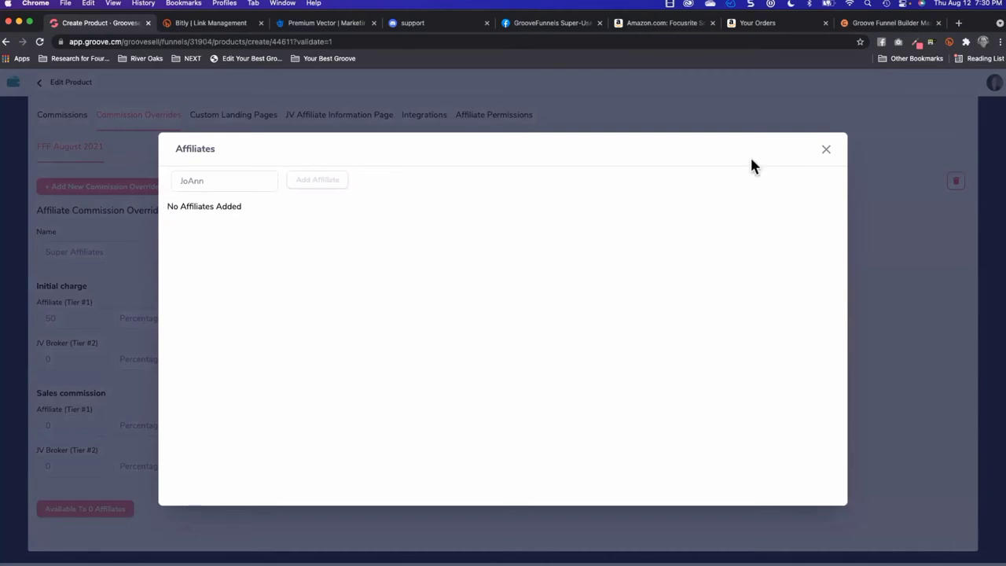
{"action": "left_click", "coordinate": [825, 151]}
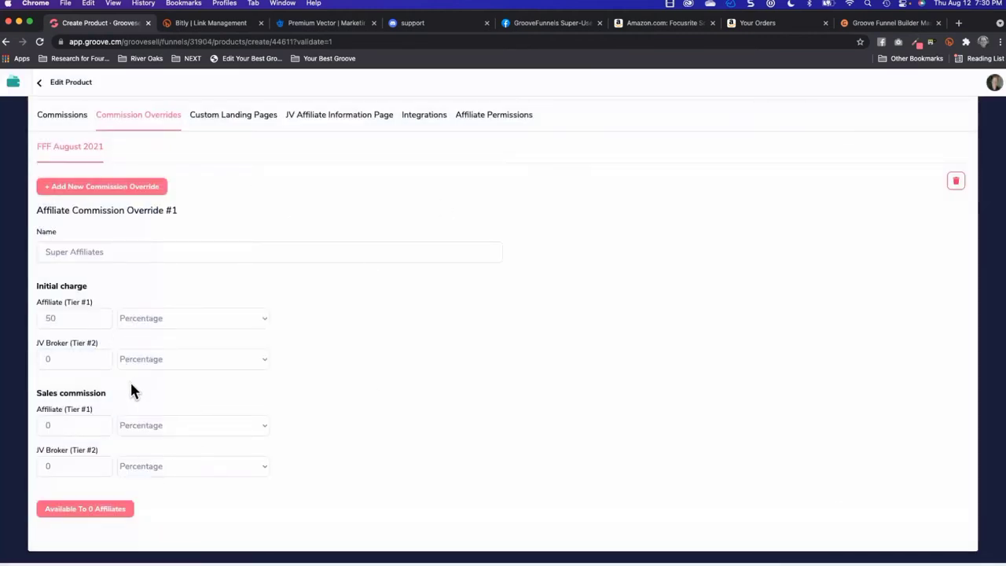
{"action": "scroll", "coordinate": [217, 266], "scroll_direction": "up", "scroll_amount": 5}
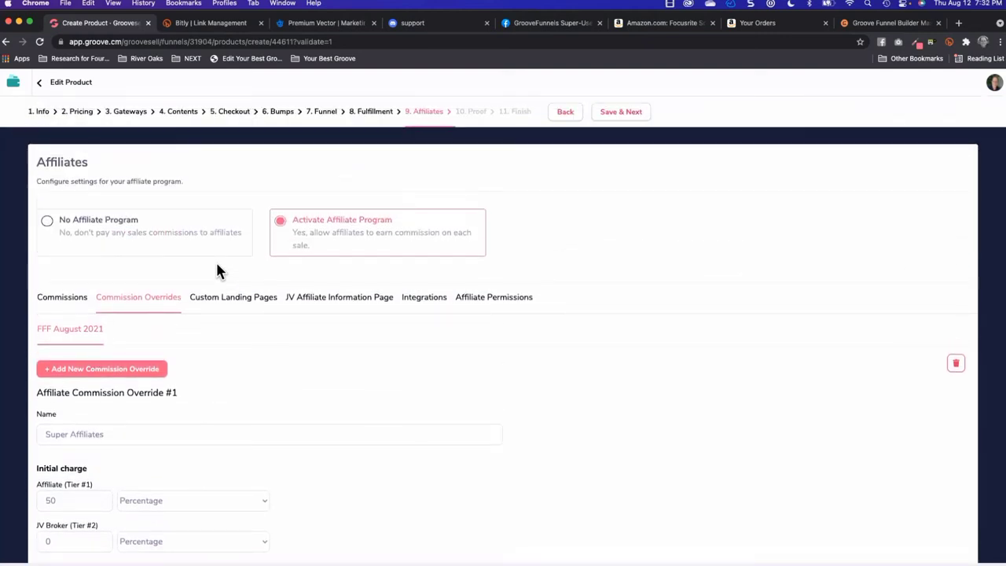
{"action": "key", "text": "super+Tab"}
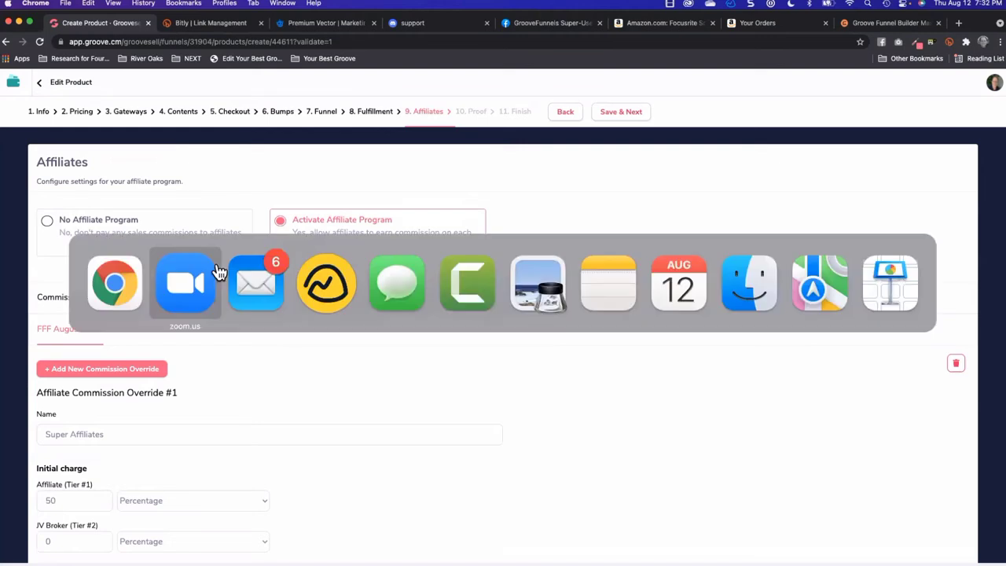
{"action": "key", "text": "Escape"}
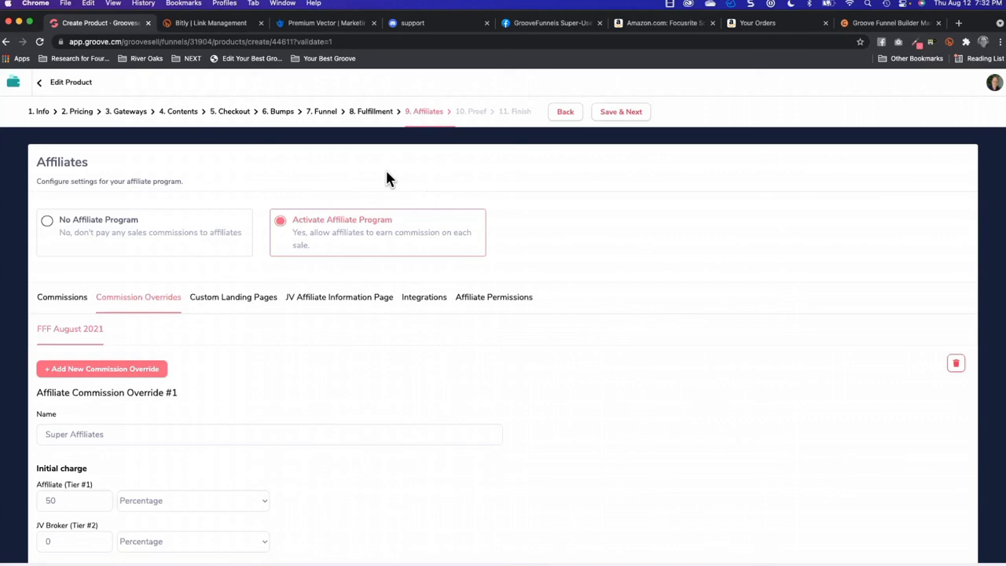
- Save the Affiliates step with Save & Next
{"action": "scroll", "coordinate": [342, 329], "scroll_direction": "down", "scroll_amount": 3}
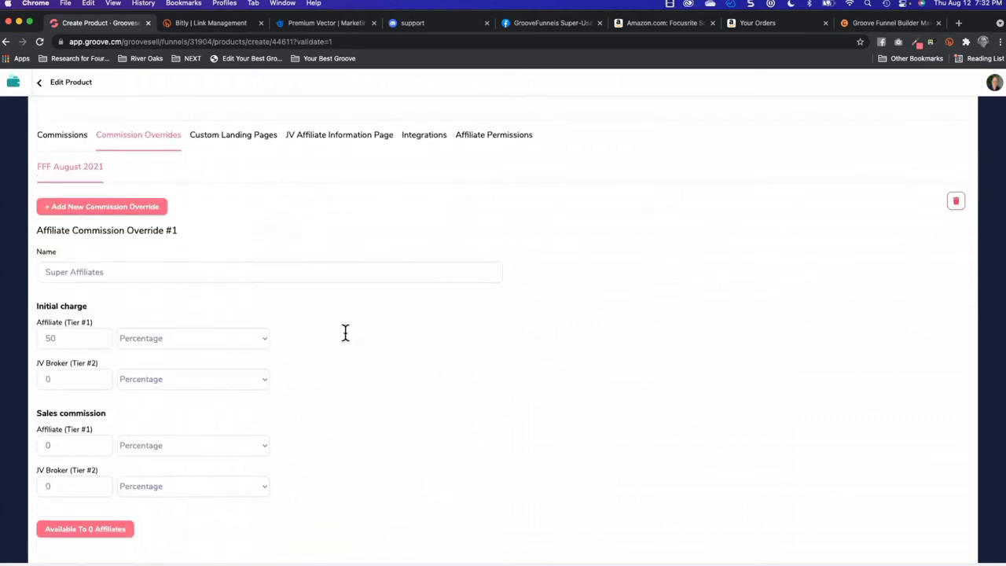
{"action": "scroll", "coordinate": [344, 334], "scroll_direction": "up", "scroll_amount": 3}
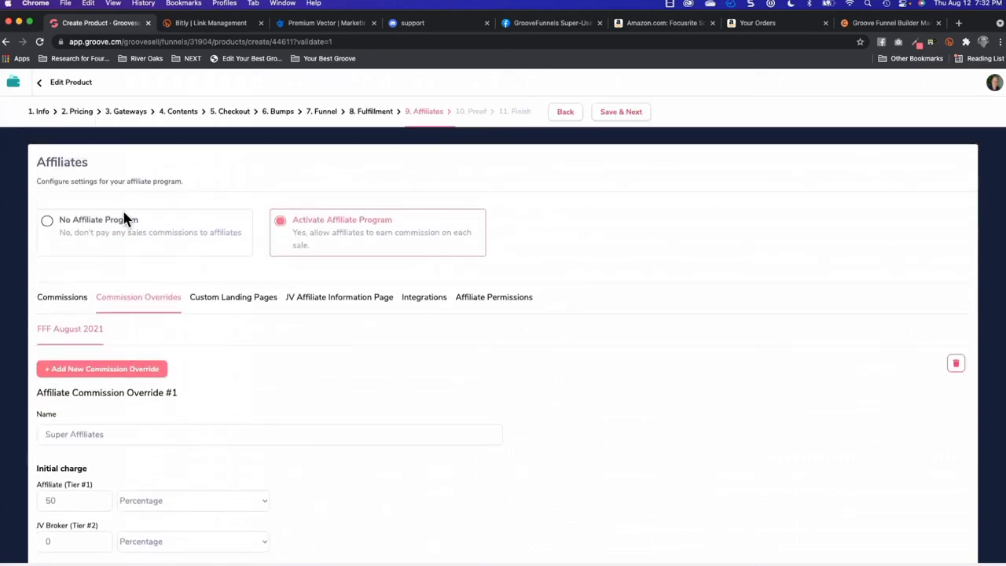
{"action": "left_click", "coordinate": [623, 114]}
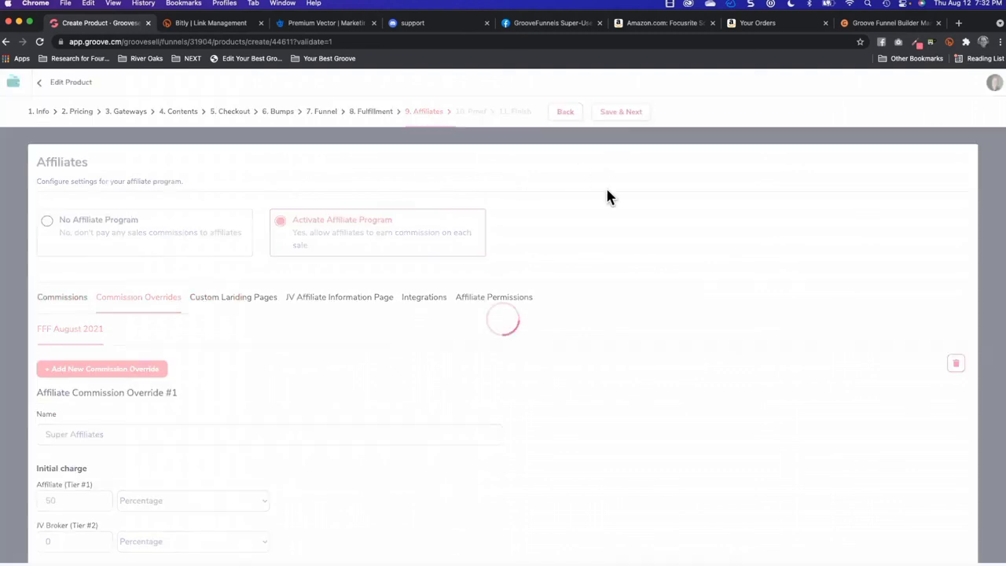